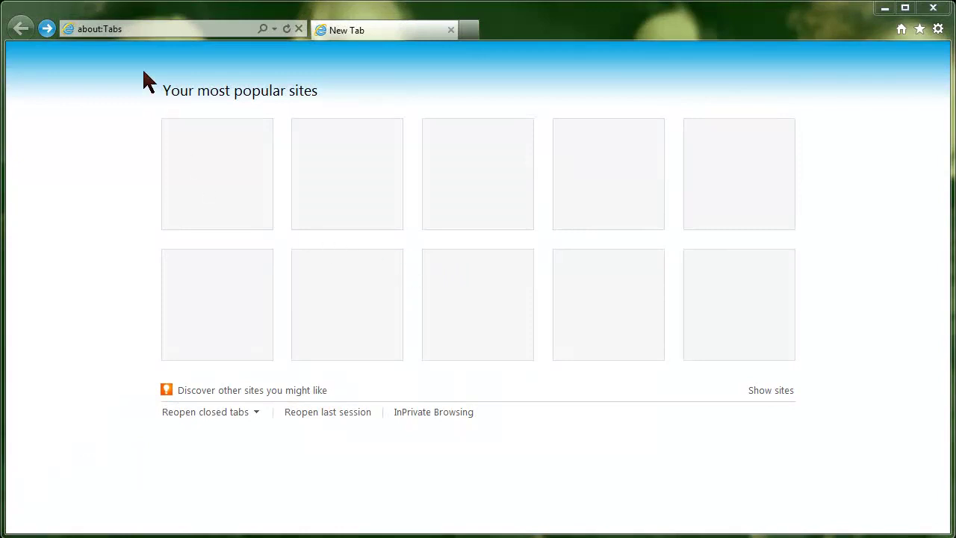
click(131, 28)
text(www.plainfieldlibrary.net)
key(Return)
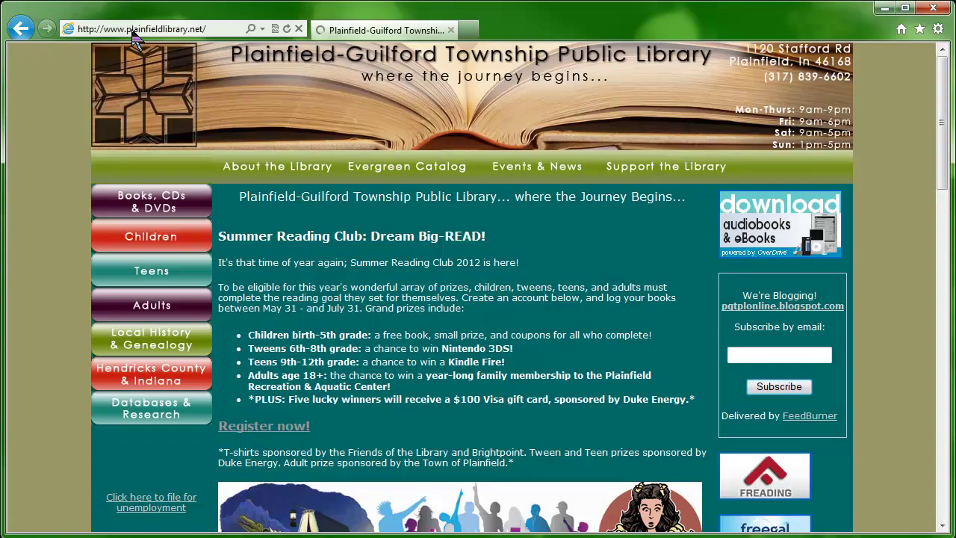
Open the Evergreen catalog, run a 'vegetable gardening' keyword search, and page forward and back
click(392, 176)
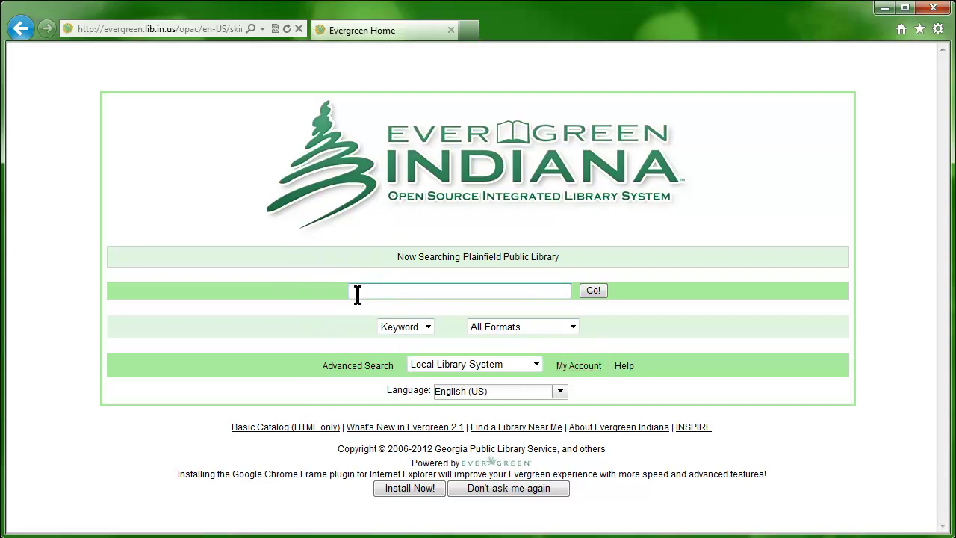
text(vegetable gardening)
key(Return)
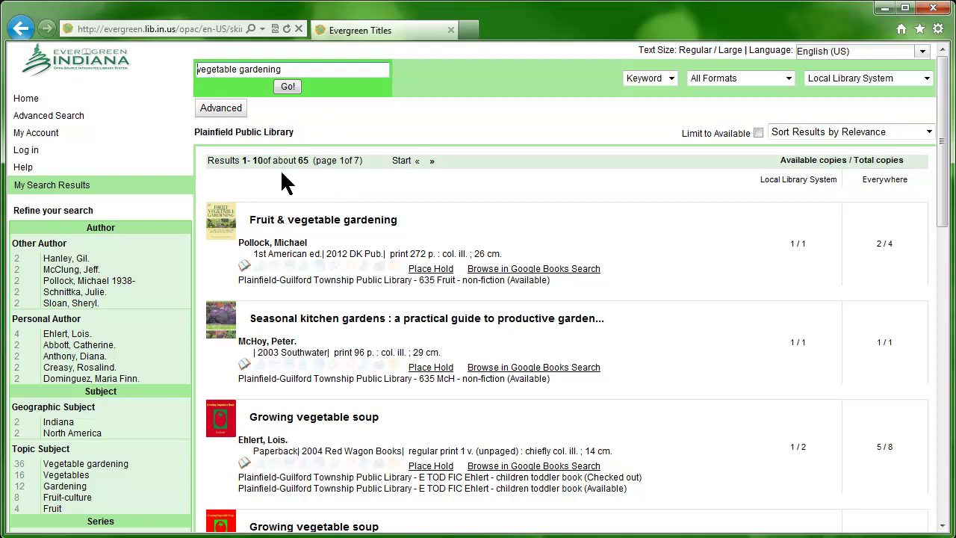
click(432, 164)
click(423, 163)
Open the Fruit & vegetable gardening record showing its available copy at 635 Fruit
click(381, 224)
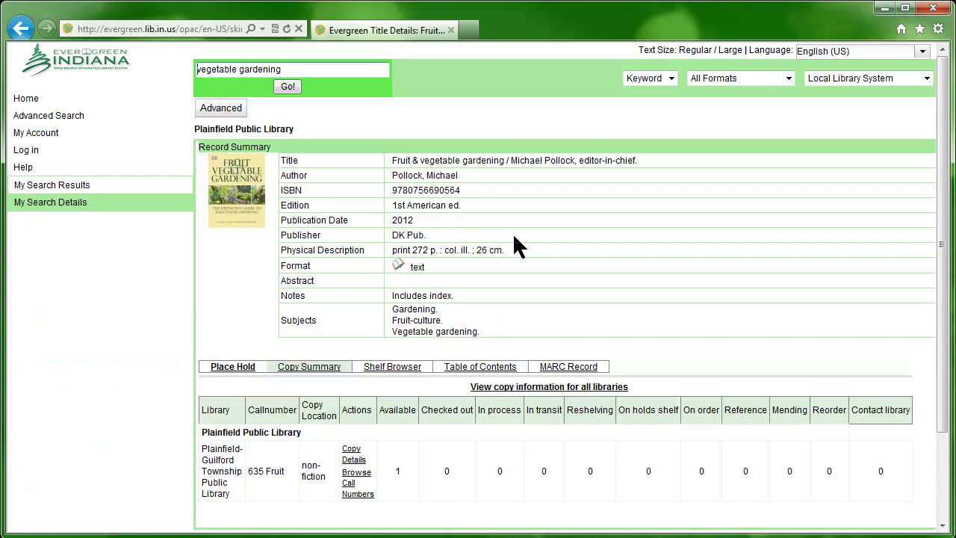
click(479, 235)
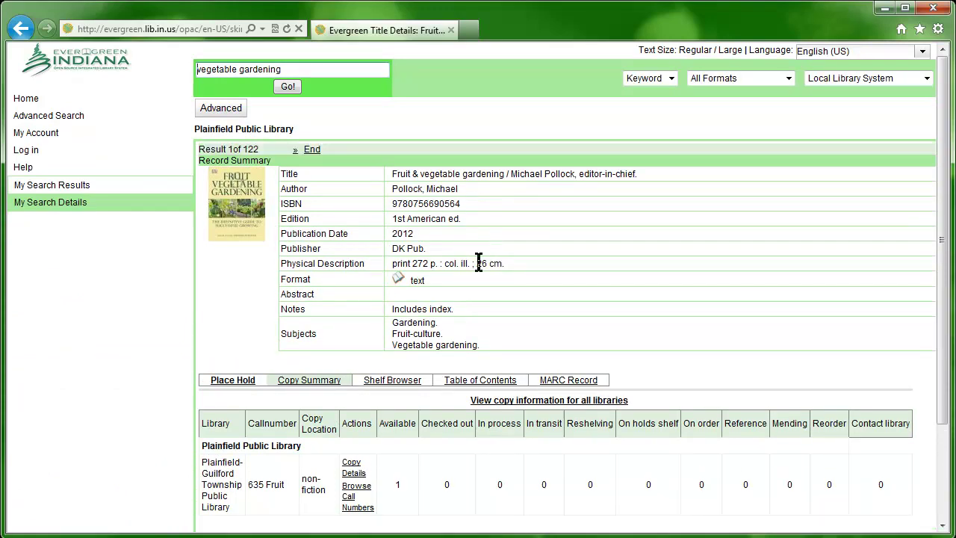
click(290, 497)
click(232, 383)
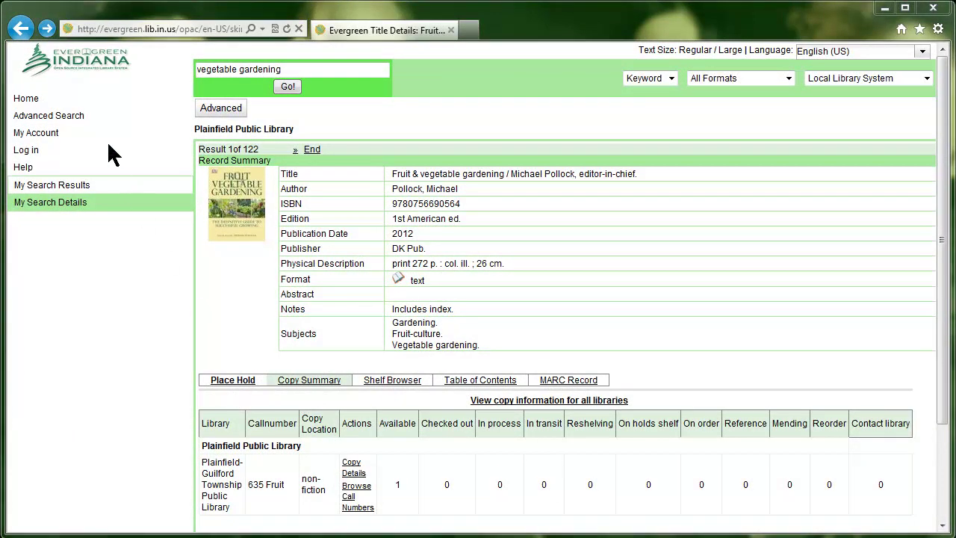
Run an advanced vegetable gardening search limited to Books, Non Fiction and Adult
click(78, 122)
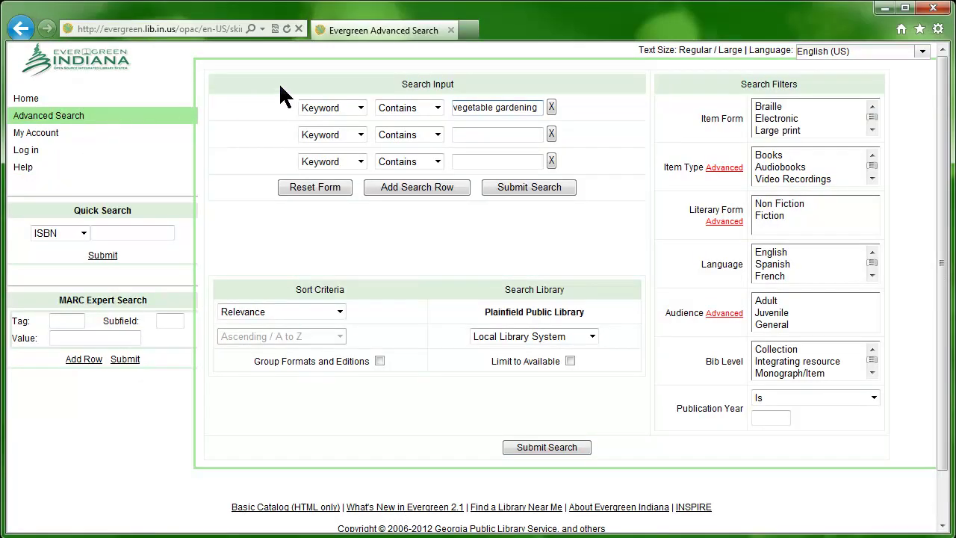
click(483, 116)
click(724, 80)
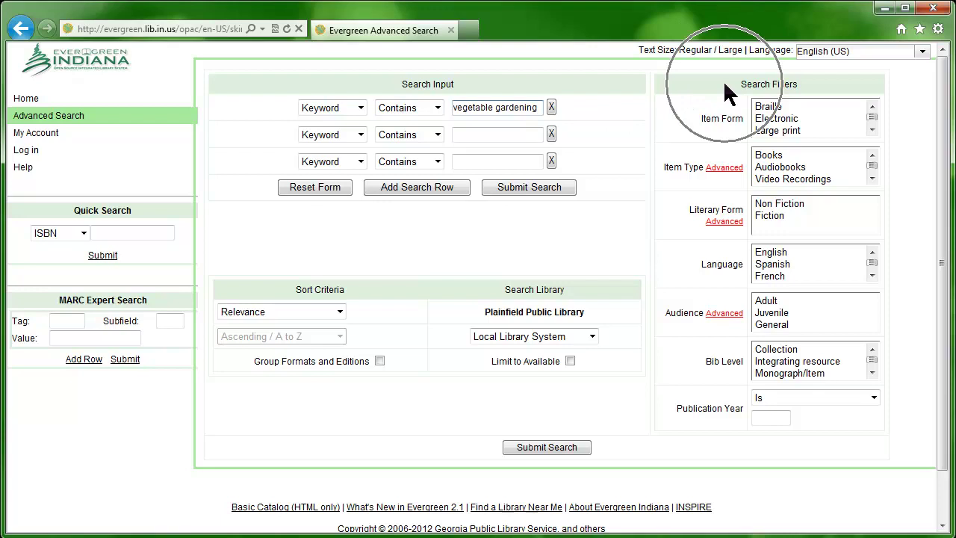
click(794, 157)
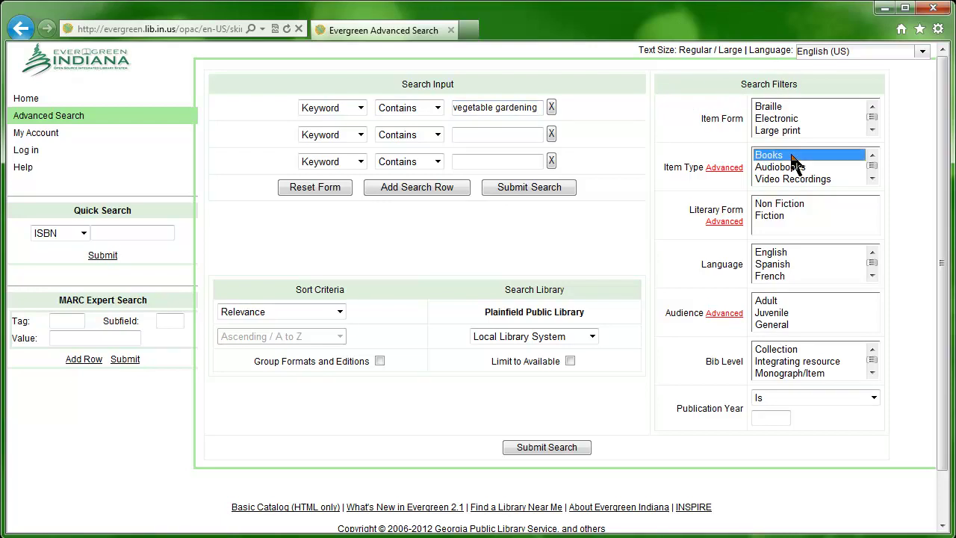
click(802, 204)
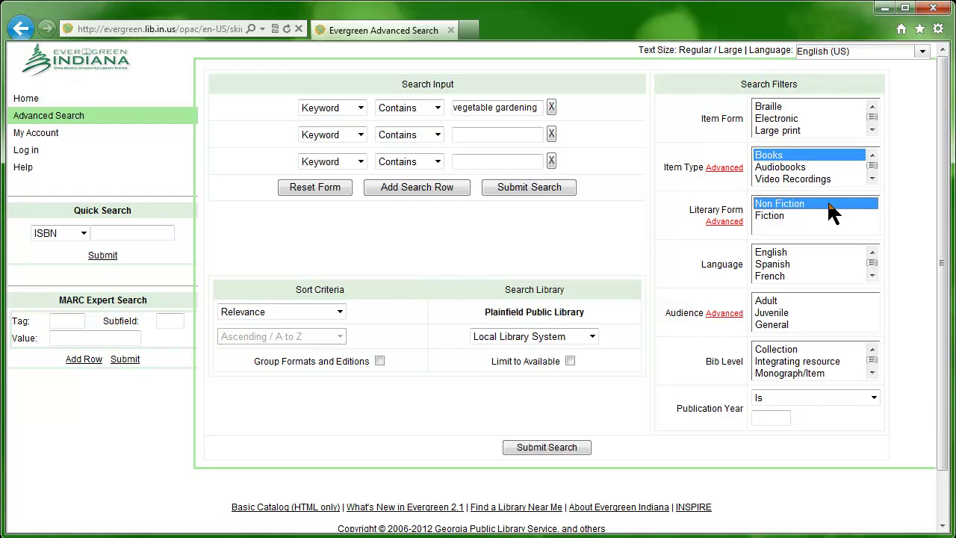
click(798, 301)
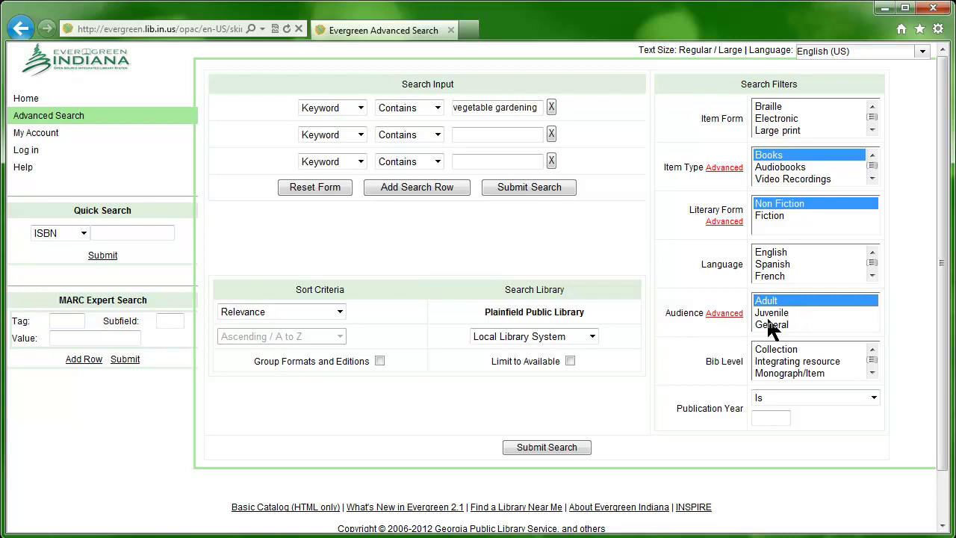
click(560, 448)
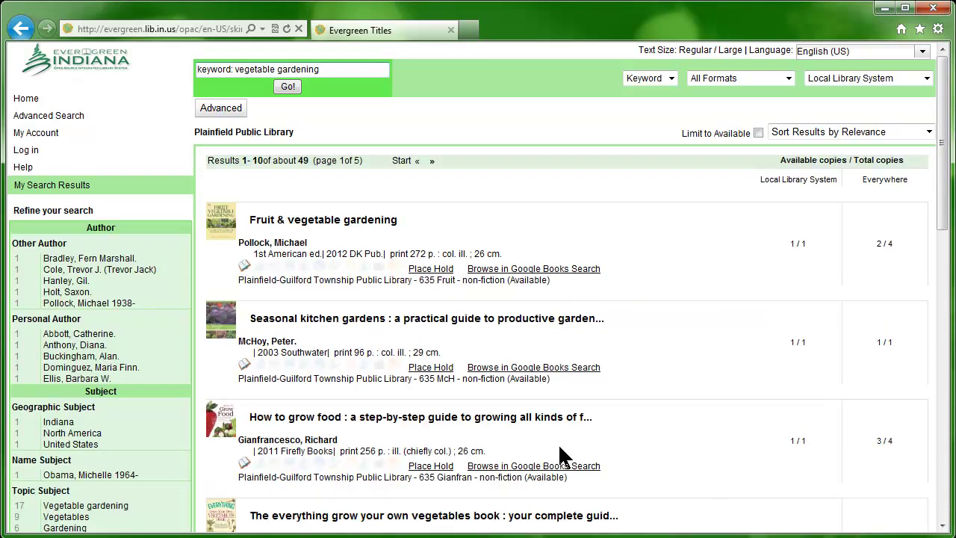
Browse the results, then rerun the vegetable gardening search across Everywhere
click(281, 172)
scroll(679, 400, down, 6)
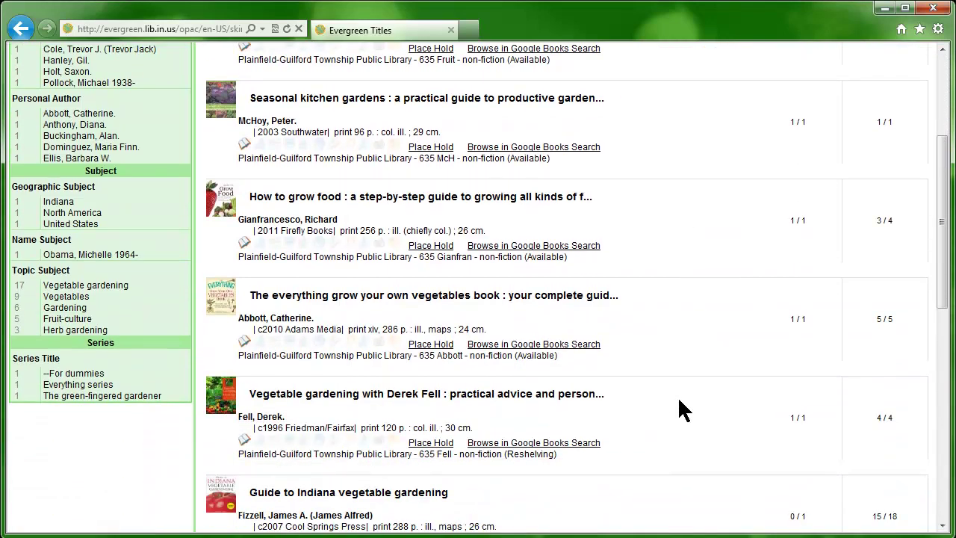
scroll(682, 410, down, 1)
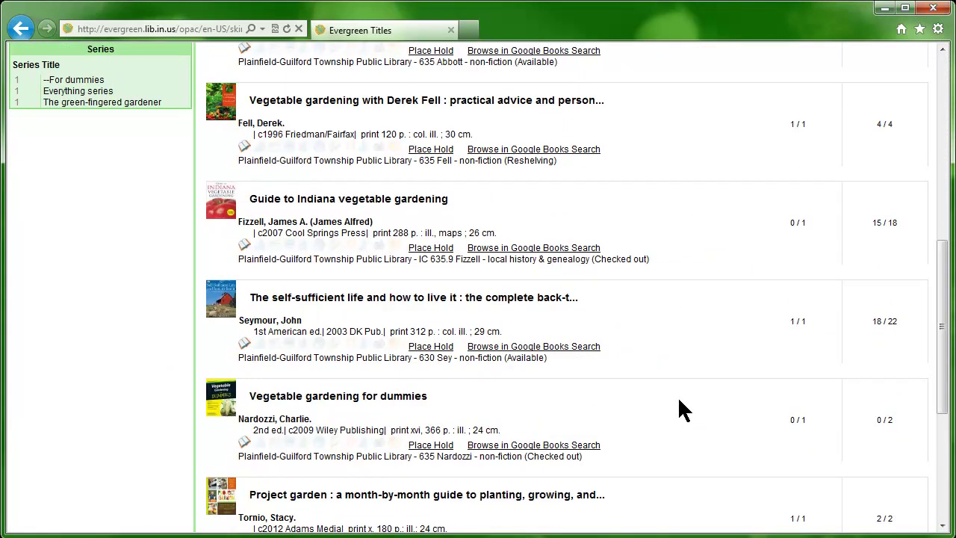
scroll(679, 401, up, 7)
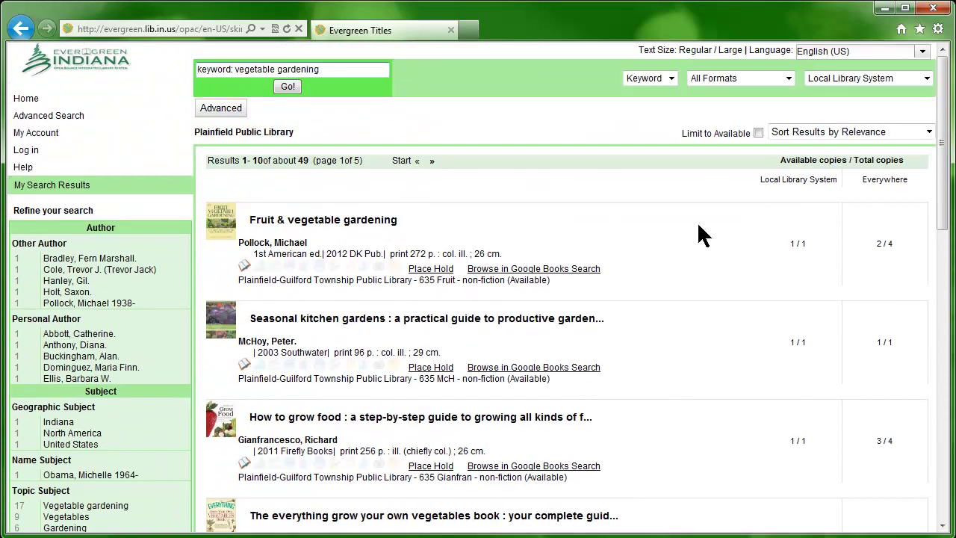
click(913, 80)
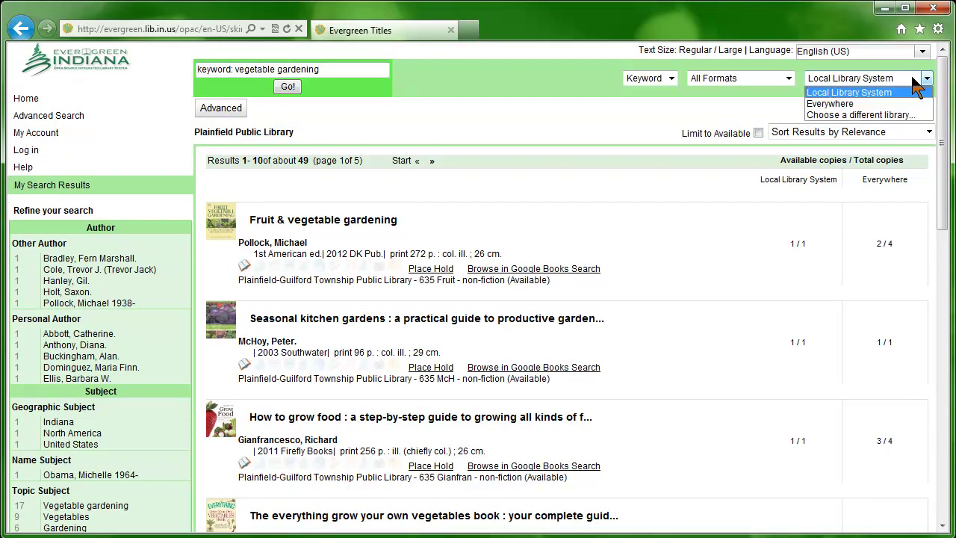
click(847, 104)
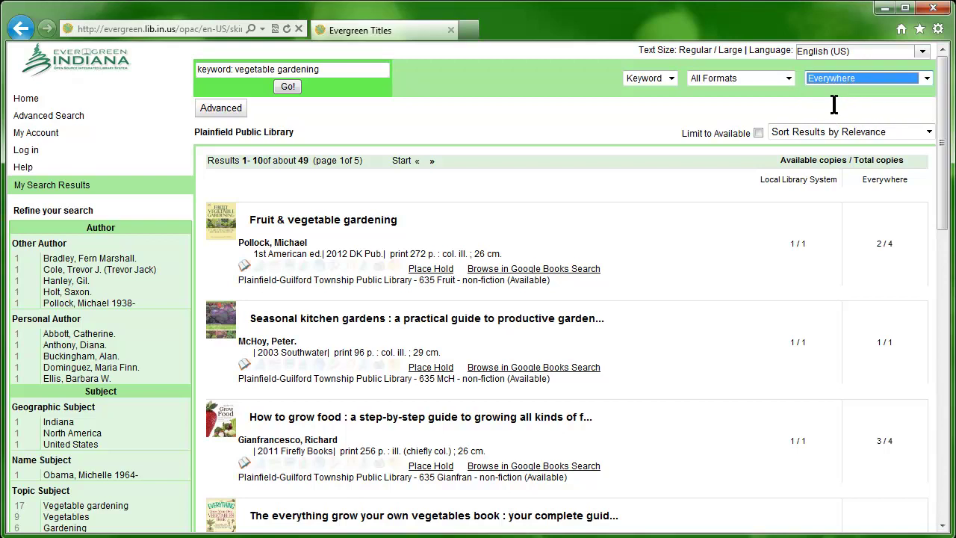
click(286, 87)
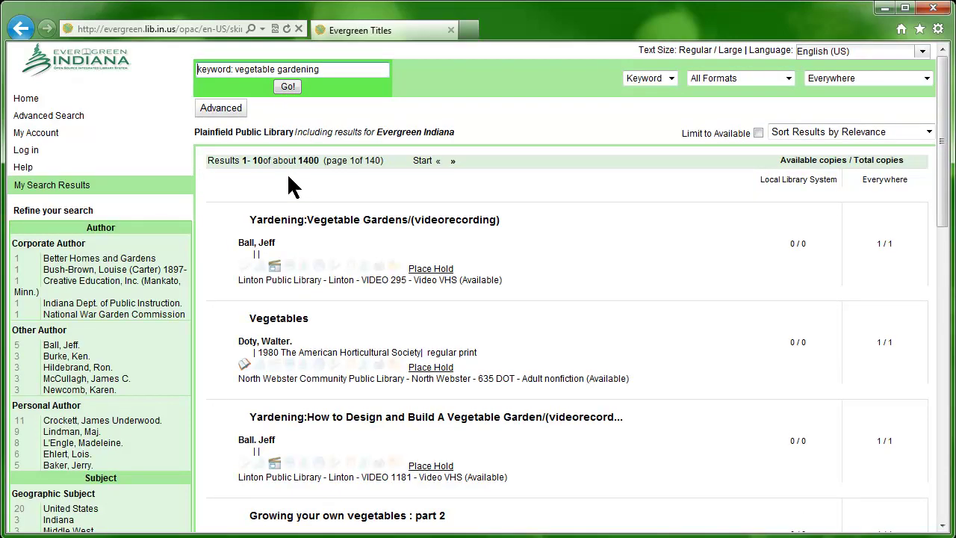
click(288, 177)
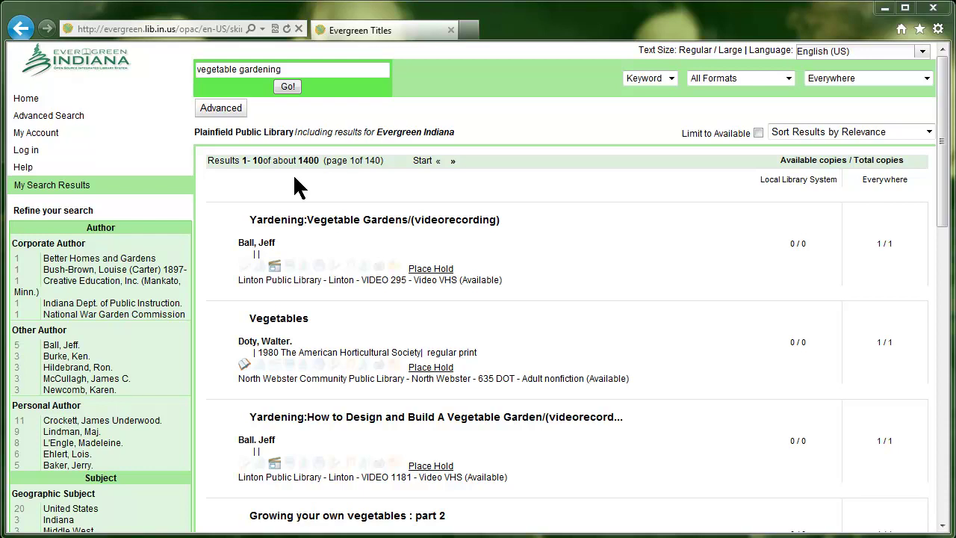
Sign in to My Account with the library barcode and account password
click(49, 136)
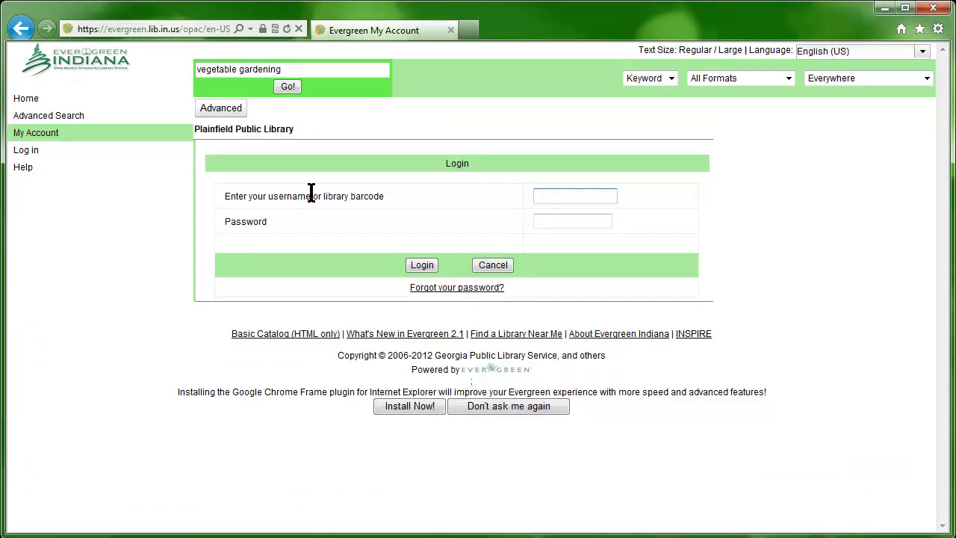
key(Tab)
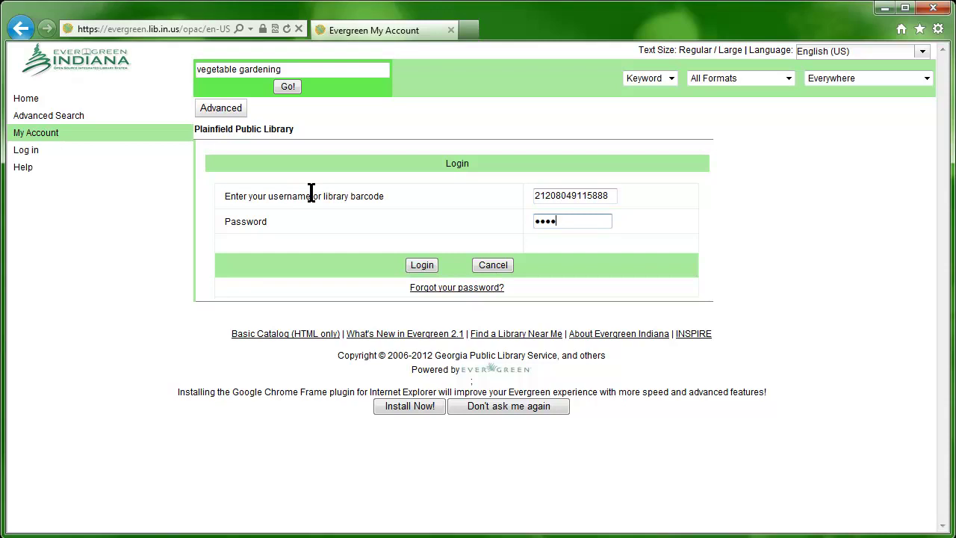
key(Return)
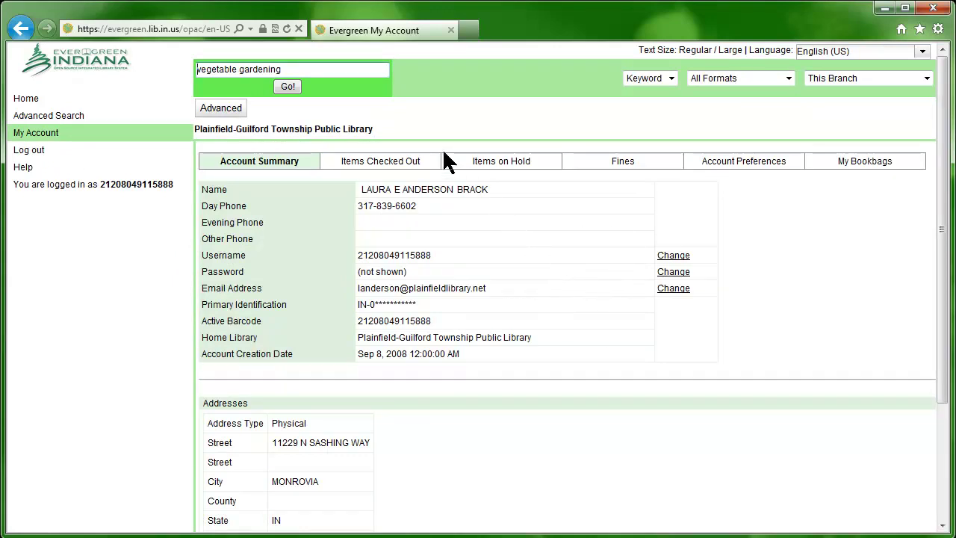
Renew Brokeback Mountain and Jumanji from Items Checked Out, now due Jun 21, 2012
click(387, 164)
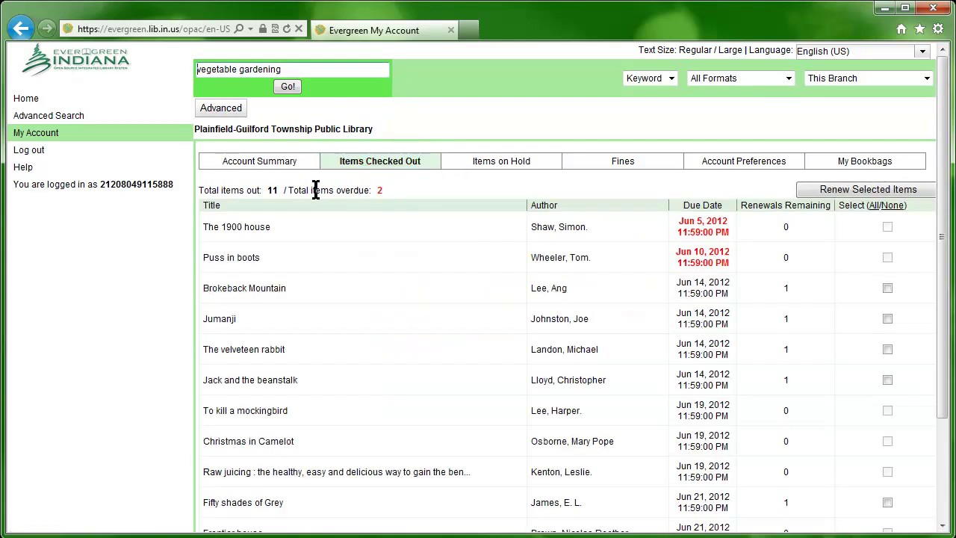
scroll(404, 278, down, 3)
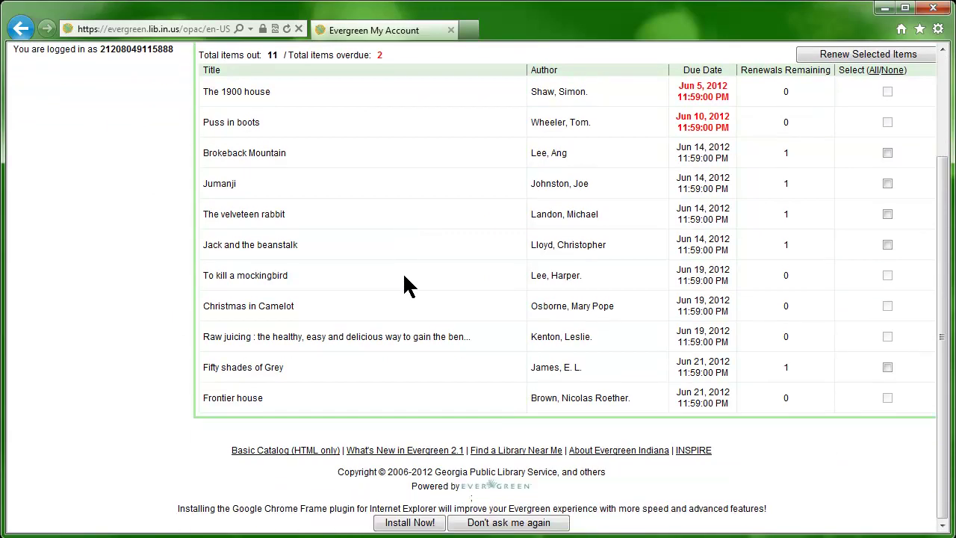
scroll(419, 282, up, 2)
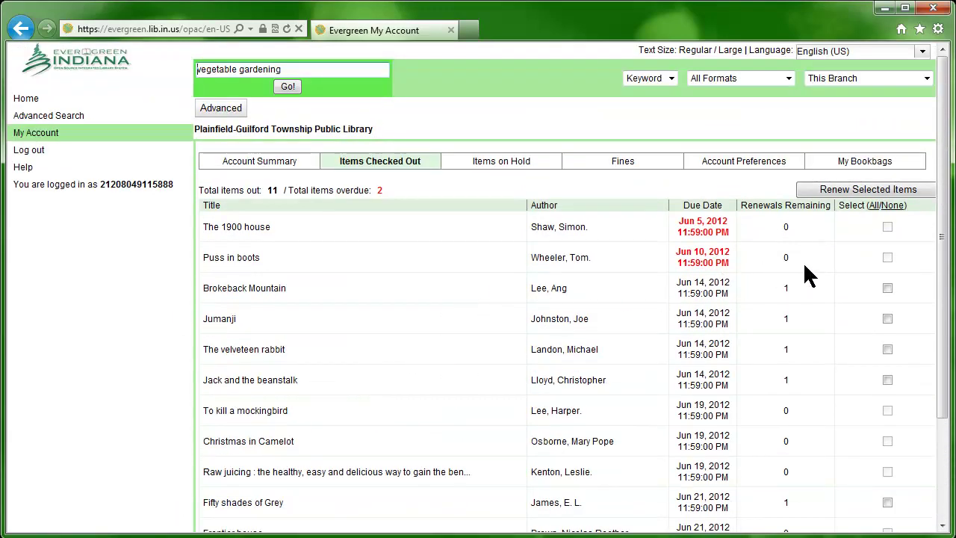
click(745, 238)
click(888, 288)
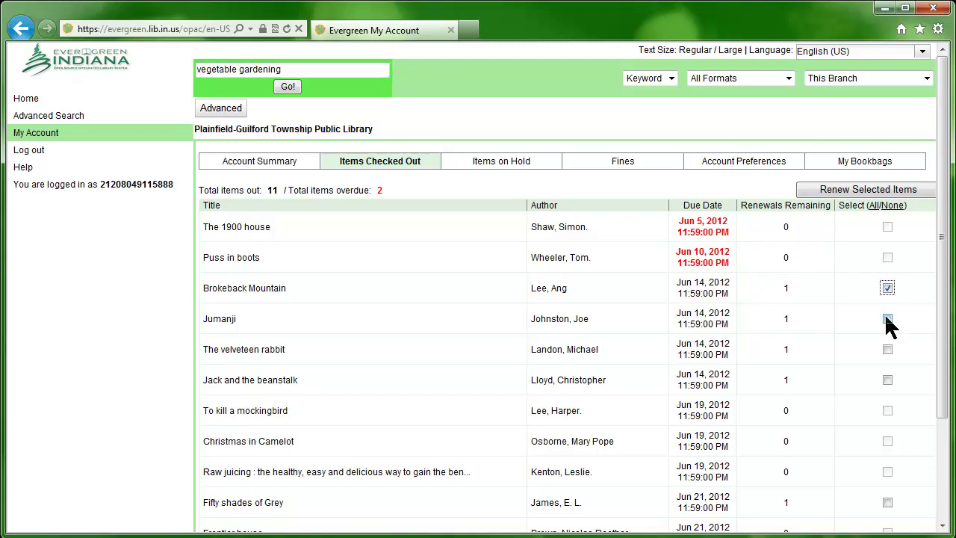
click(888, 318)
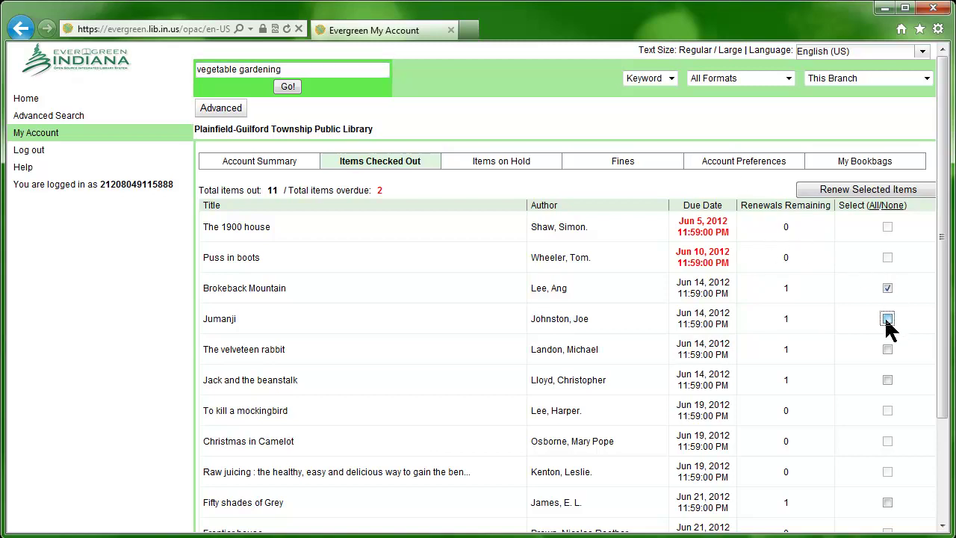
click(860, 194)
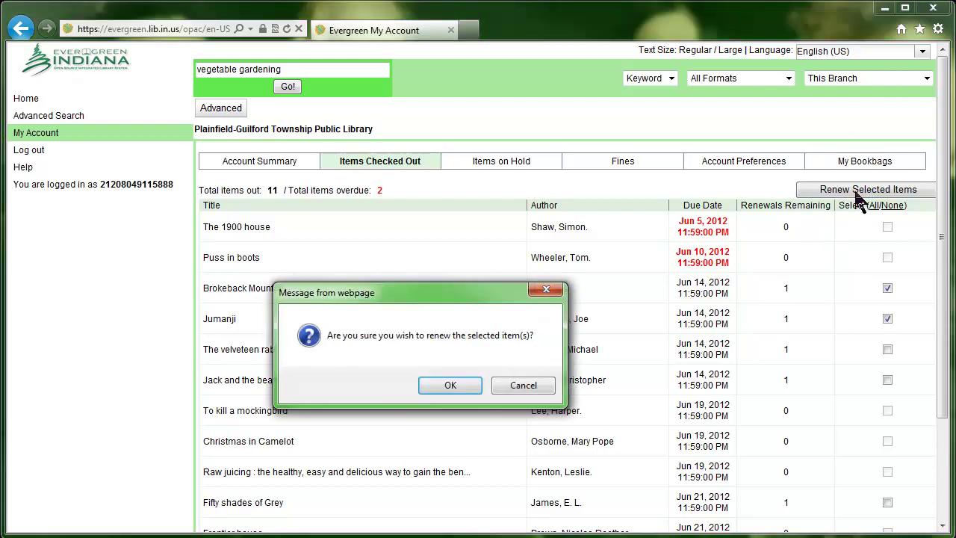
click(451, 385)
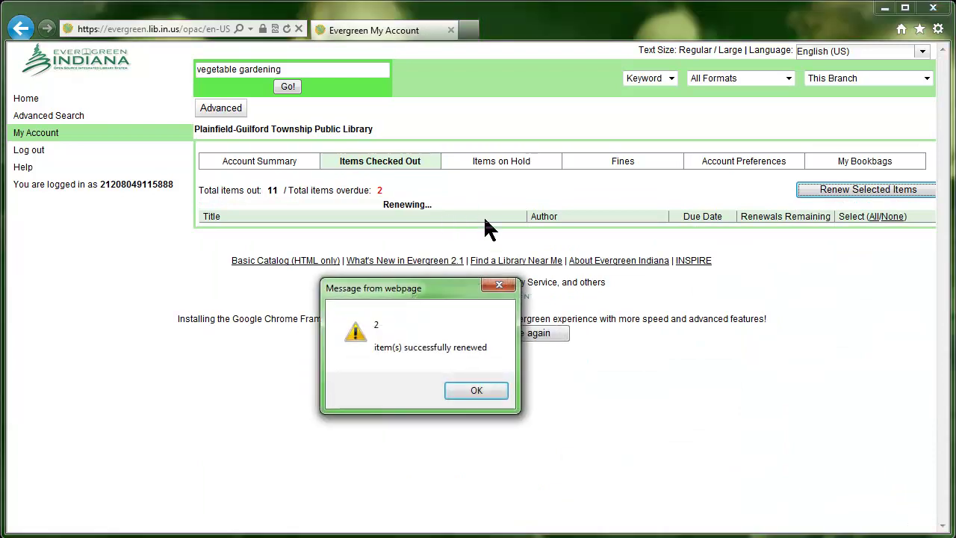
click(471, 388)
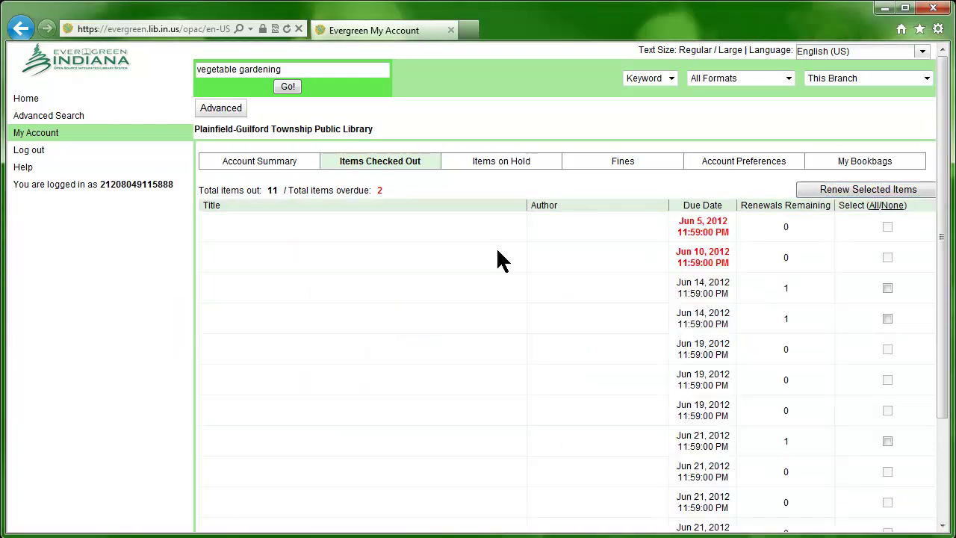
View the Items on Hold and Fines tabs of the account
click(497, 166)
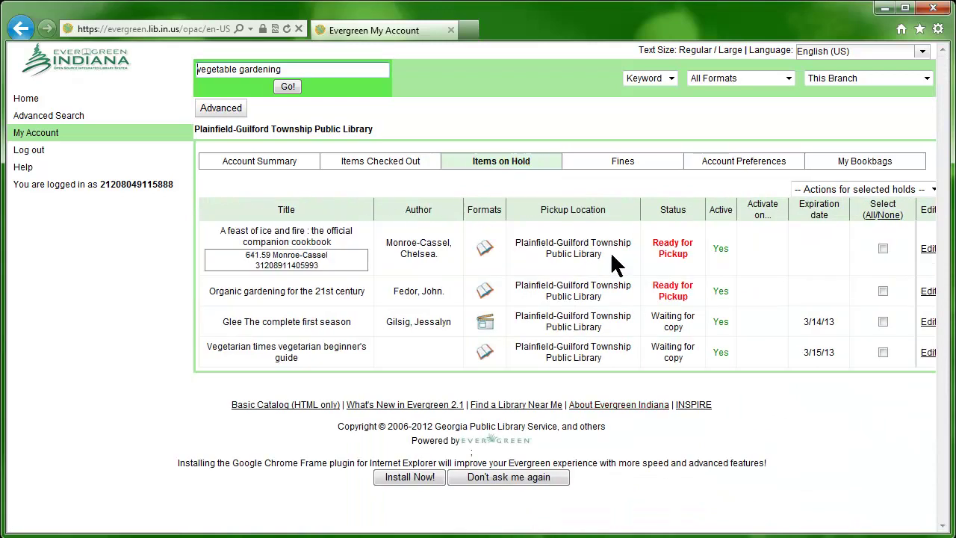
click(696, 266)
click(626, 164)
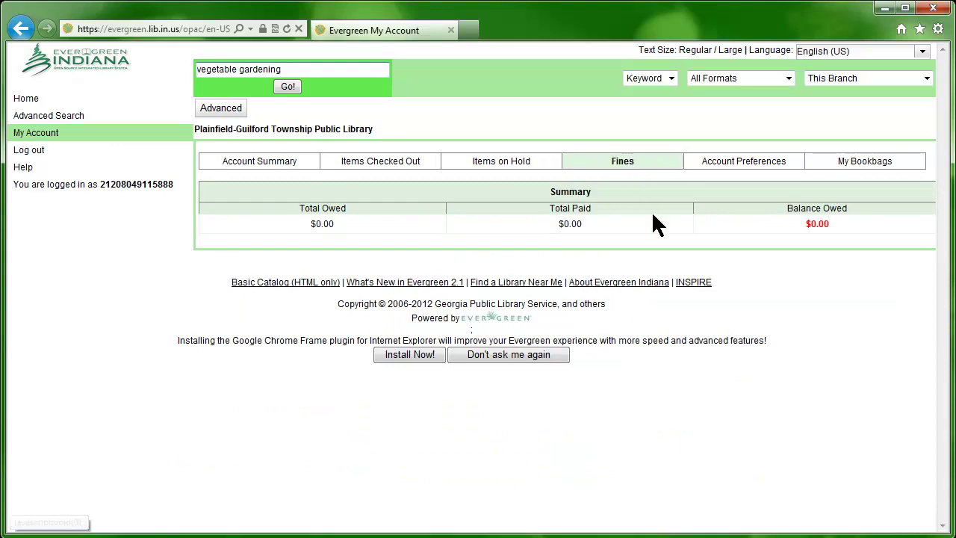
Review preferences, keeping Regular Font and Use Email Only, then show My Bookbags
click(702, 166)
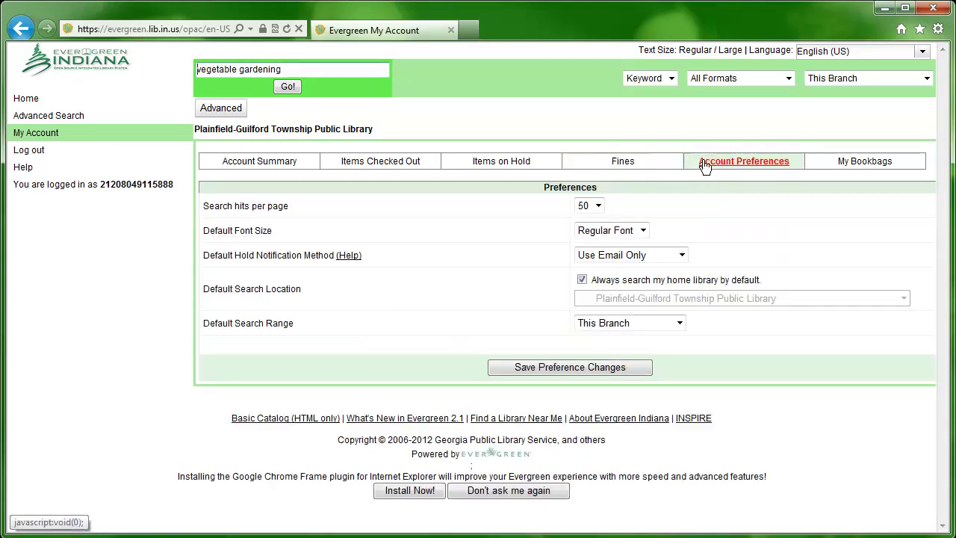
click(642, 231)
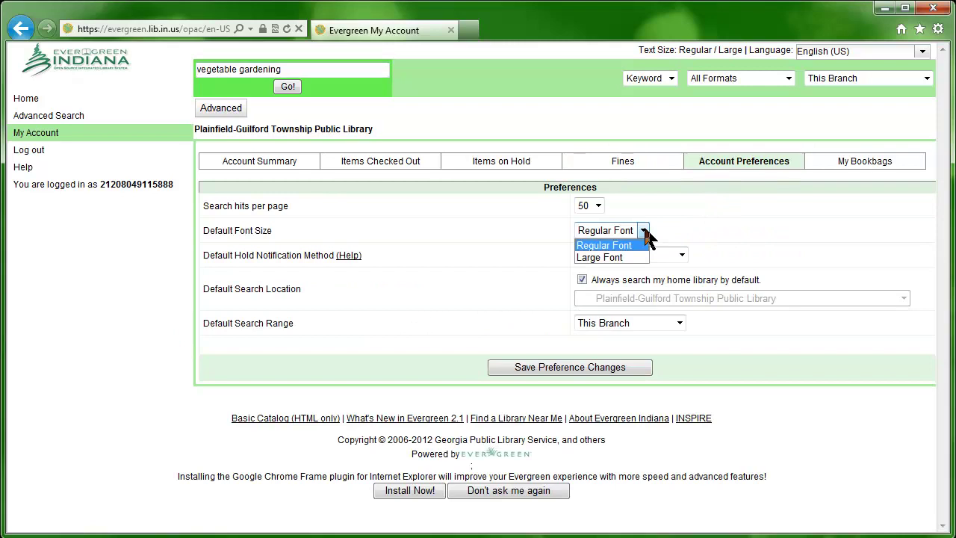
click(642, 239)
click(681, 255)
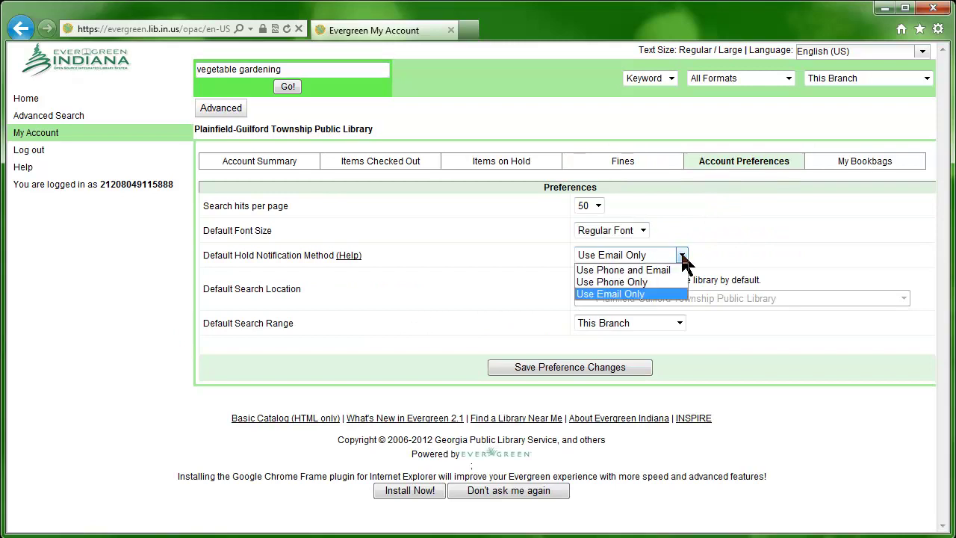
click(682, 255)
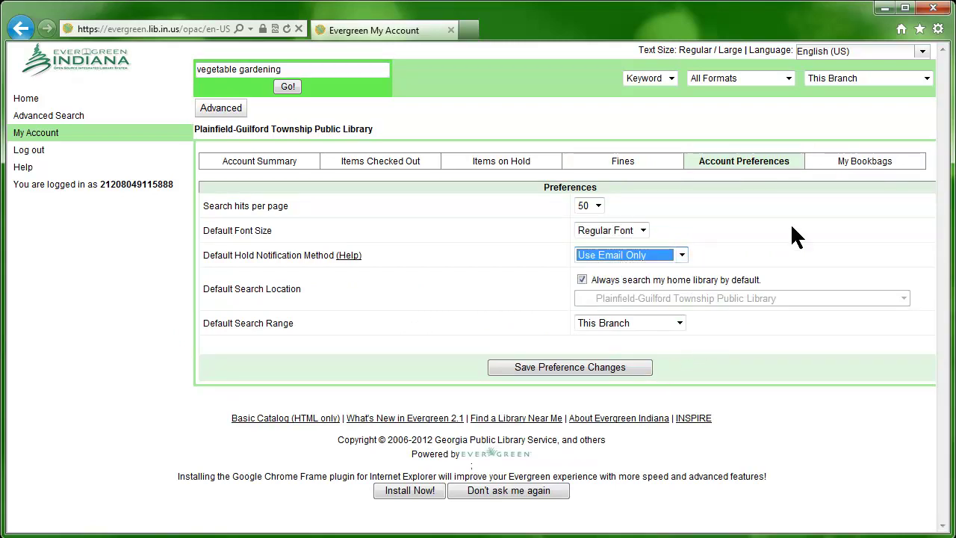
click(863, 162)
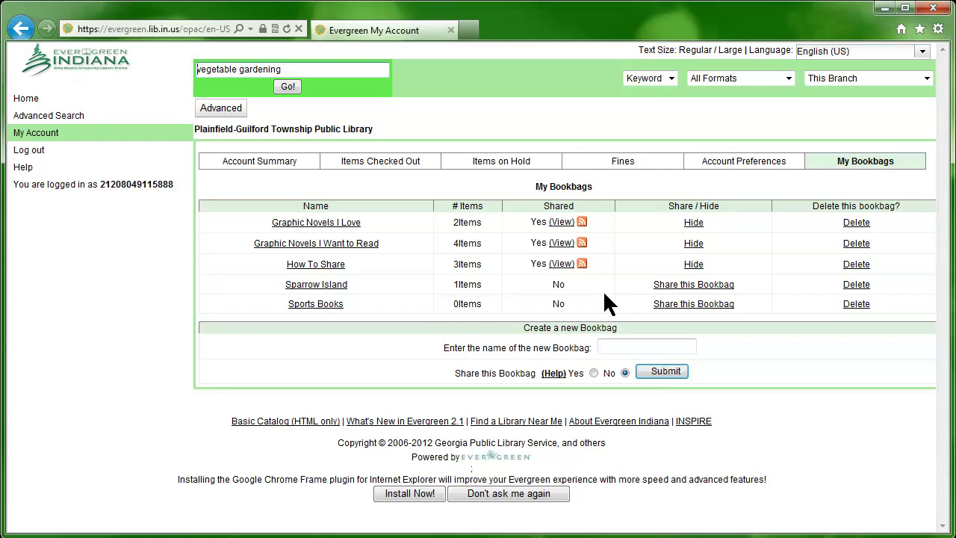
Replace the advanced search keywords with 'vegetarianism' and run the search
click(79, 118)
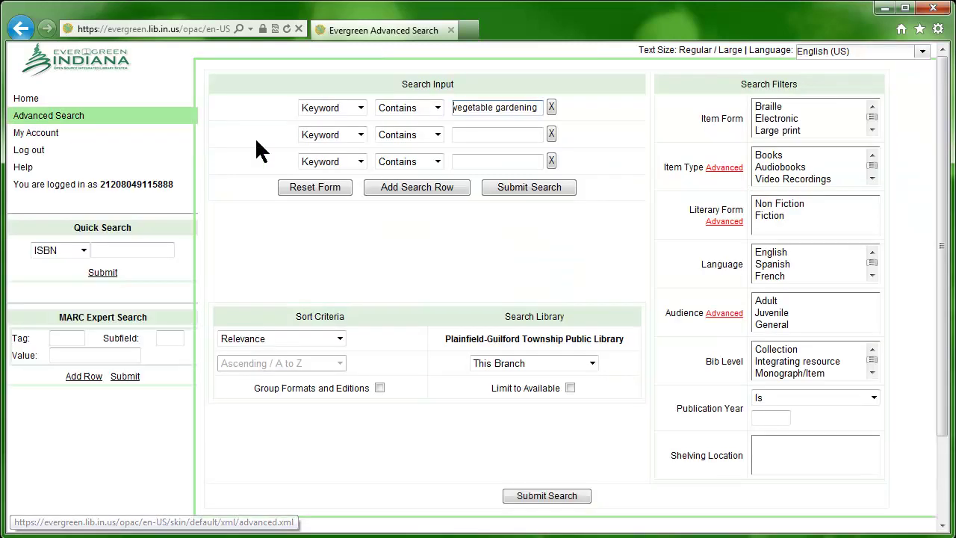
triple_click(475, 107)
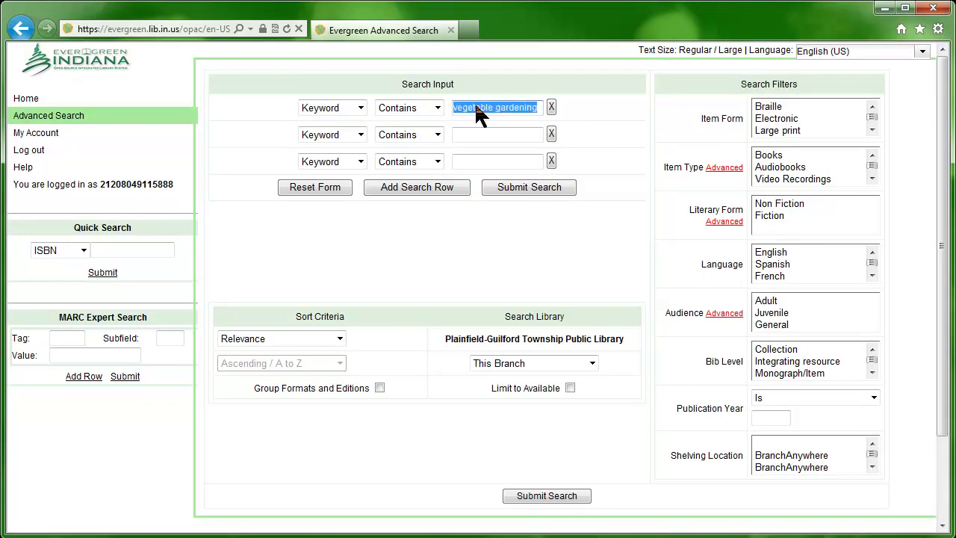
text(vegetarianism)
key(Return)
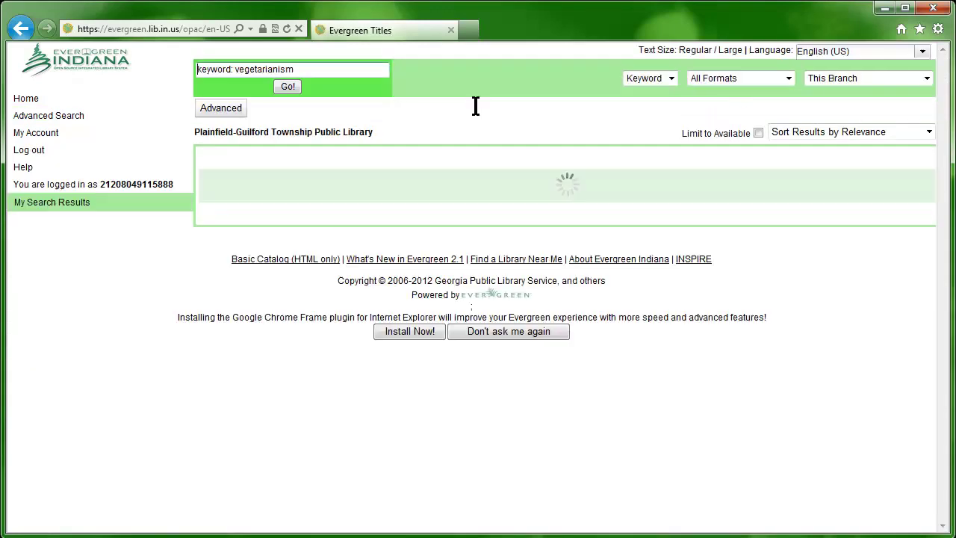